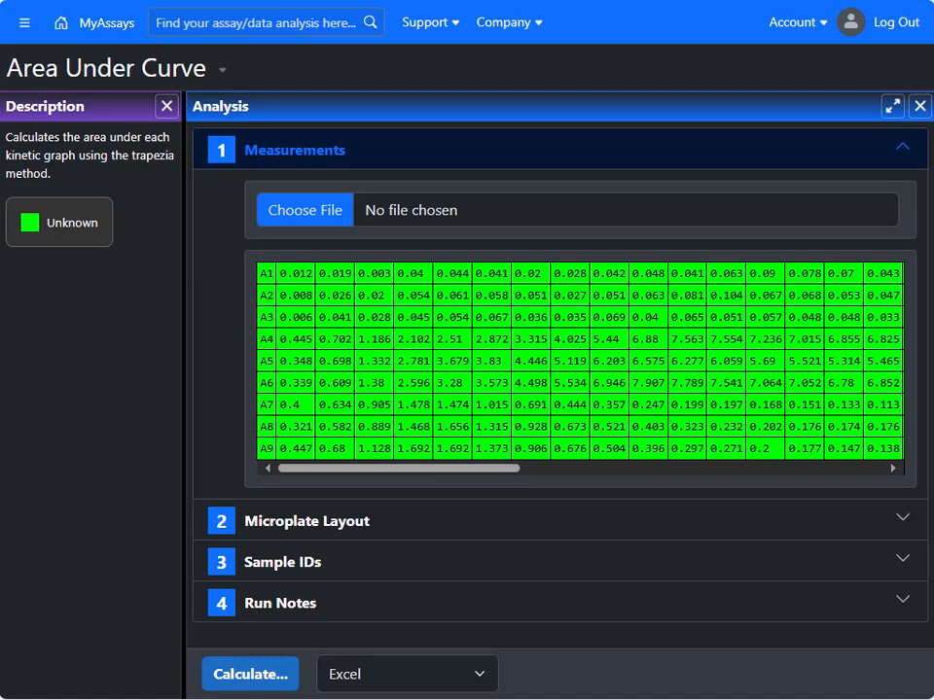
Review the raw well, time and CPS readings in ODK1403_S2_20160310_ALL_range_over.txt in Notepad, and close the file
key(alt+Tab)
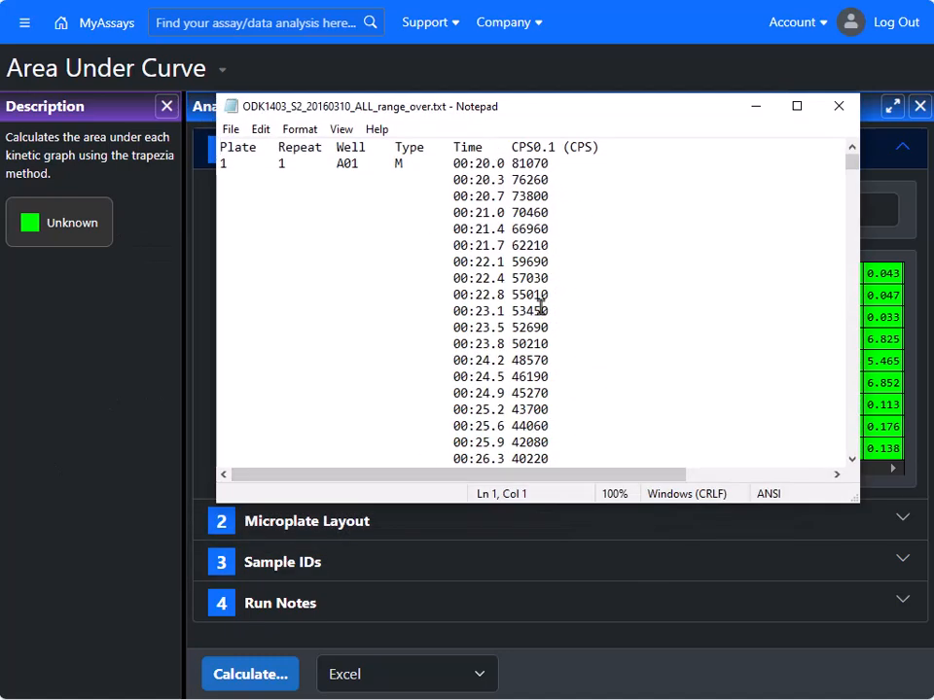
scroll(630, 290, down, 6)
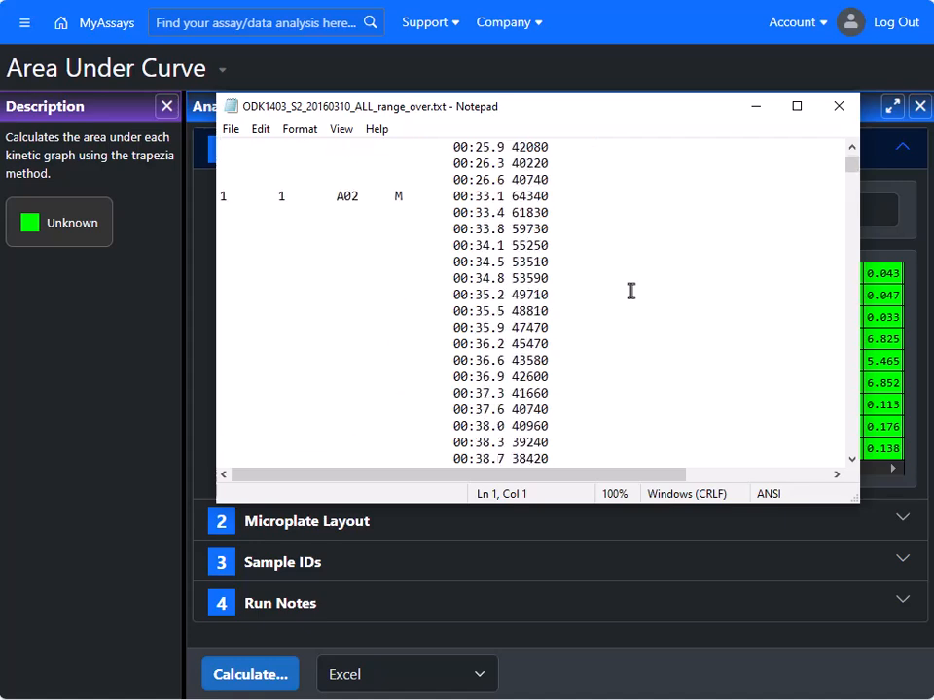
scroll(631, 291, up, 8)
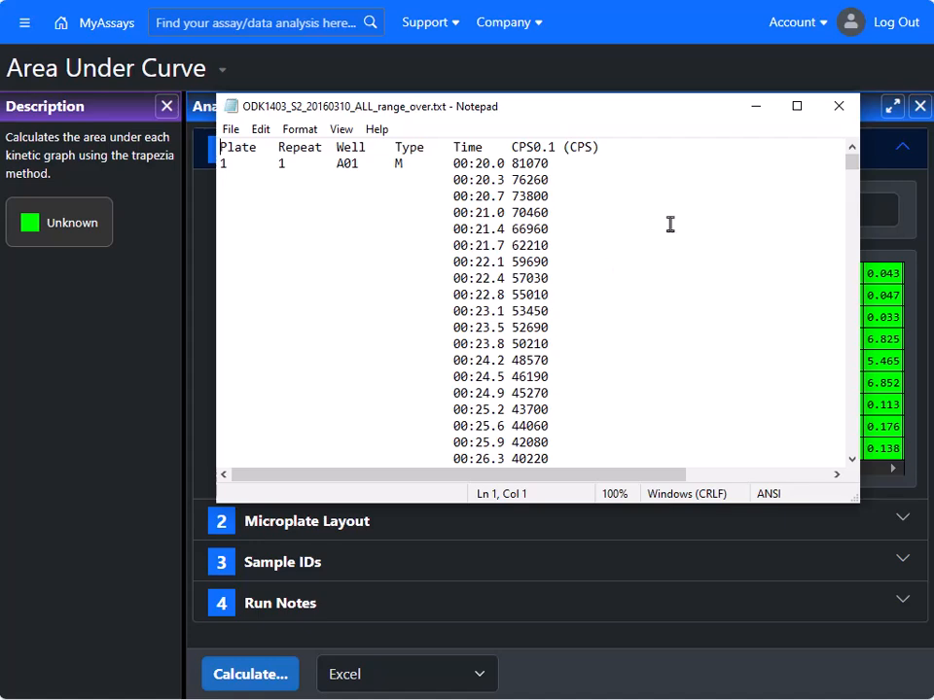
click(840, 107)
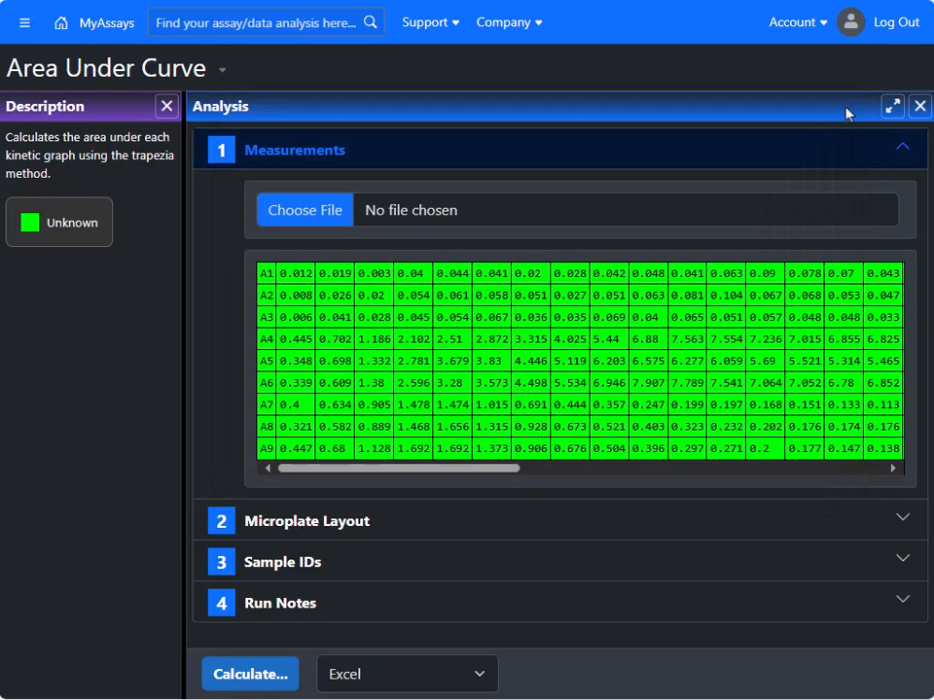
Import ODK1403_S2_20160310_ALL_range_over.txt as the measurement data and check the imported readings through well H12
click(328, 218)
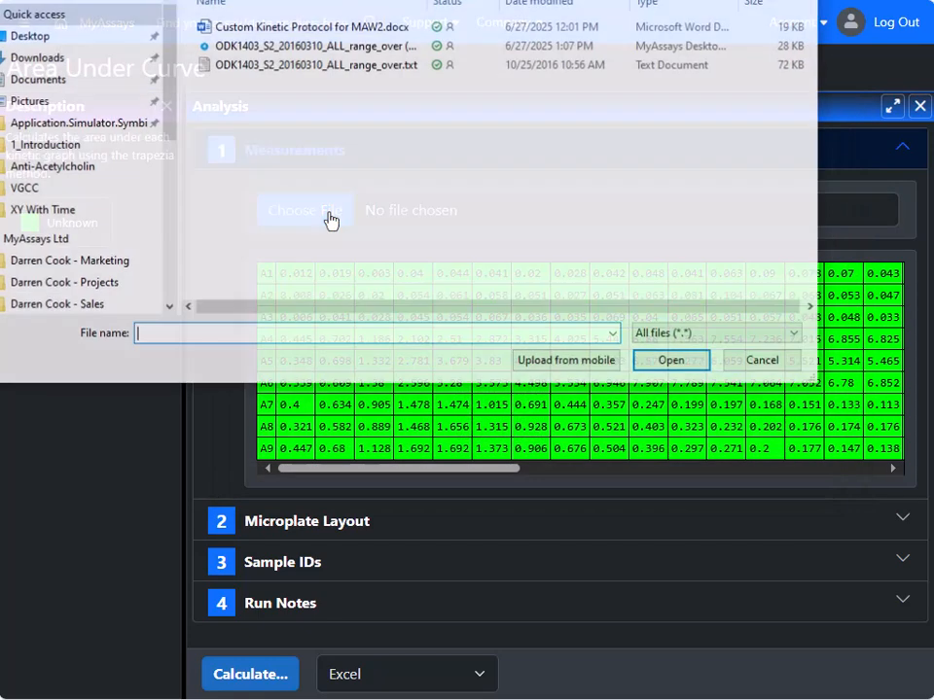
click(340, 67)
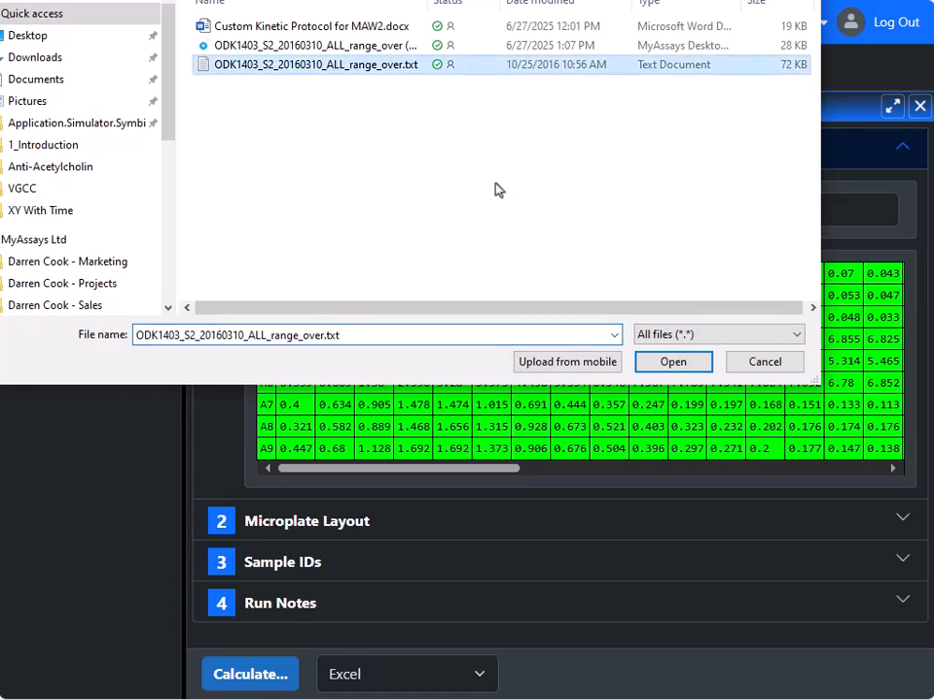
click(686, 366)
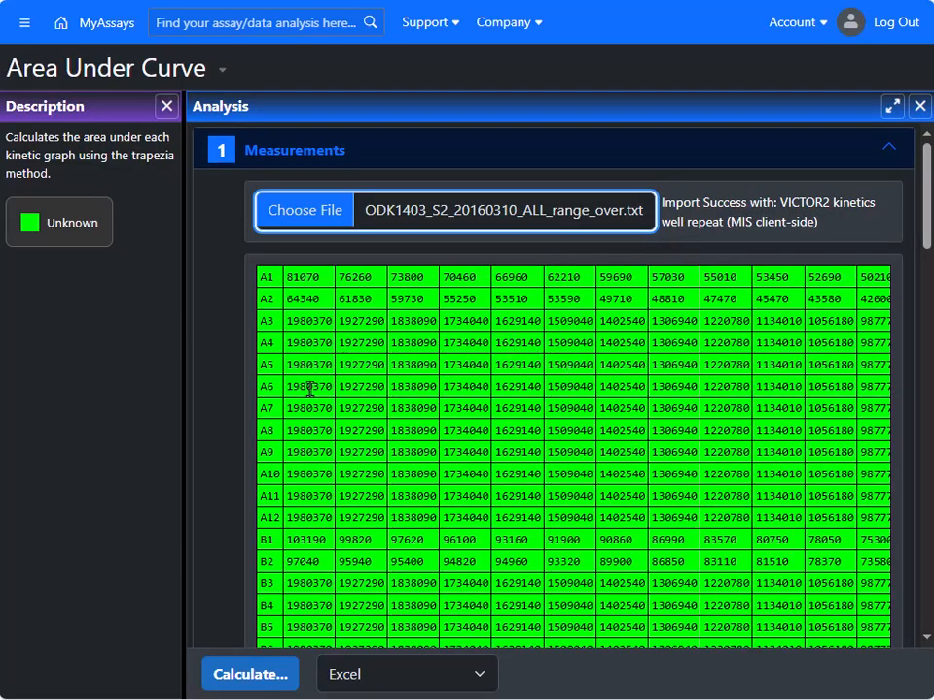
scroll(308, 388, down, 10)
scroll(308, 388, down, 8)
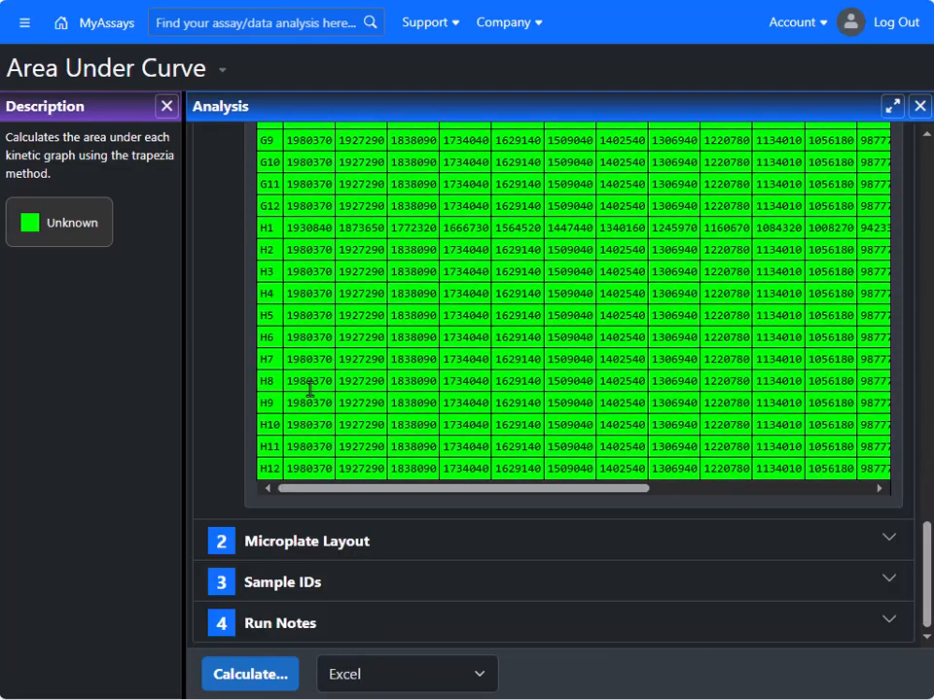
Start a new microplate layout and clear all of its wells
click(292, 541)
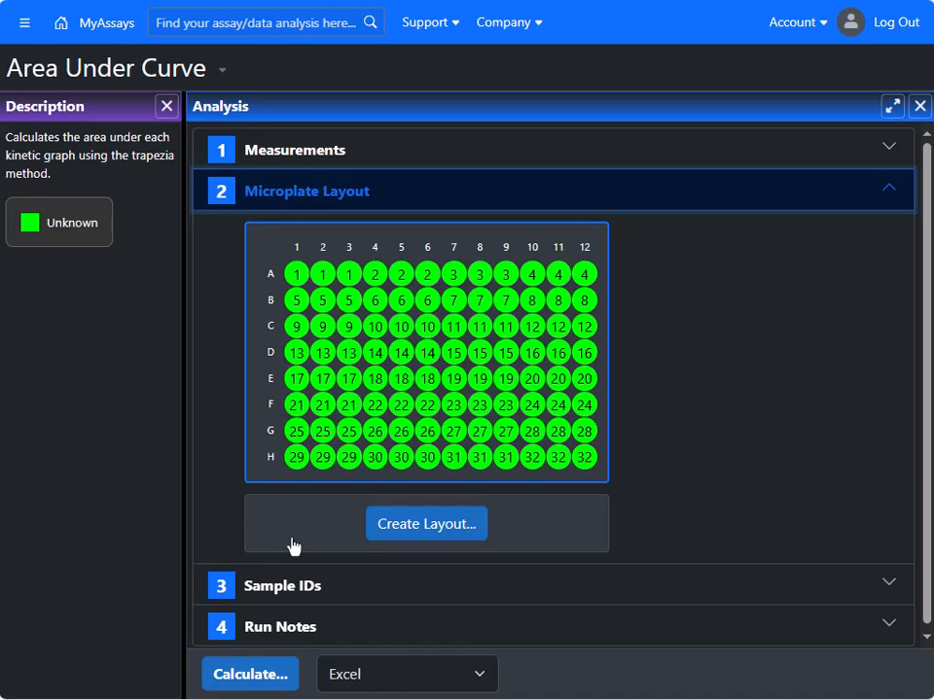
click(423, 530)
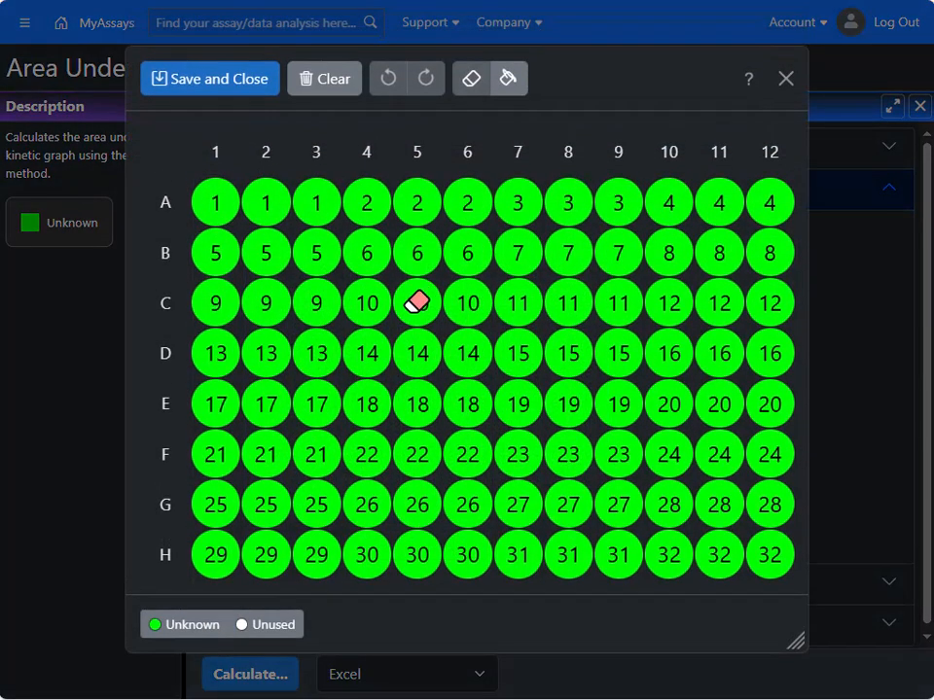
click(323, 84)
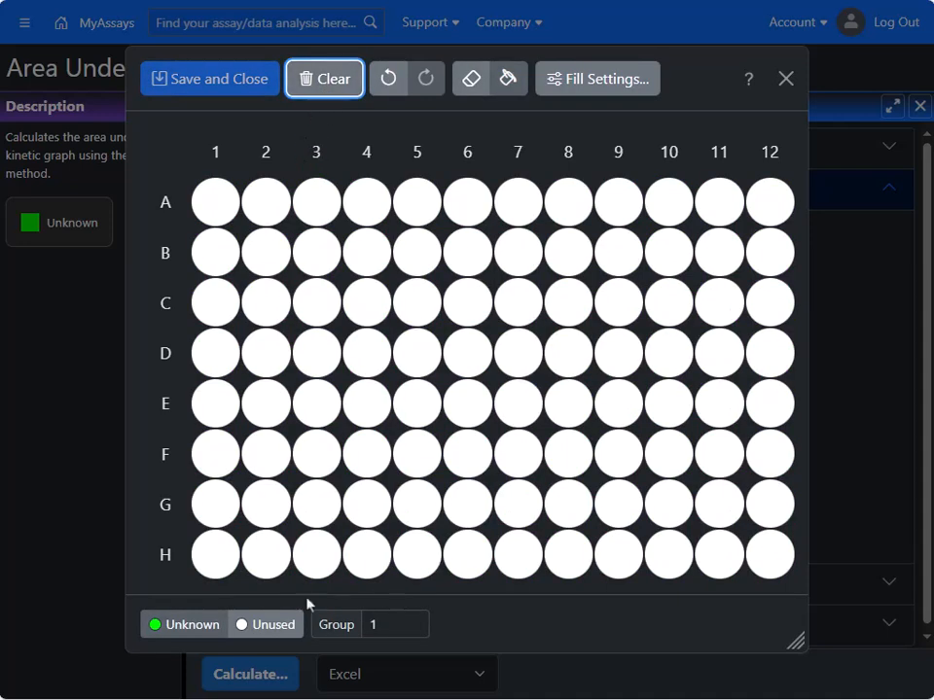
Fill wells A1 to H12 with Unknown samples by column, starting at group 1 with 1 replicate, and save the layout
click(183, 630)
drag(215, 203, 771, 552)
click(847, 369)
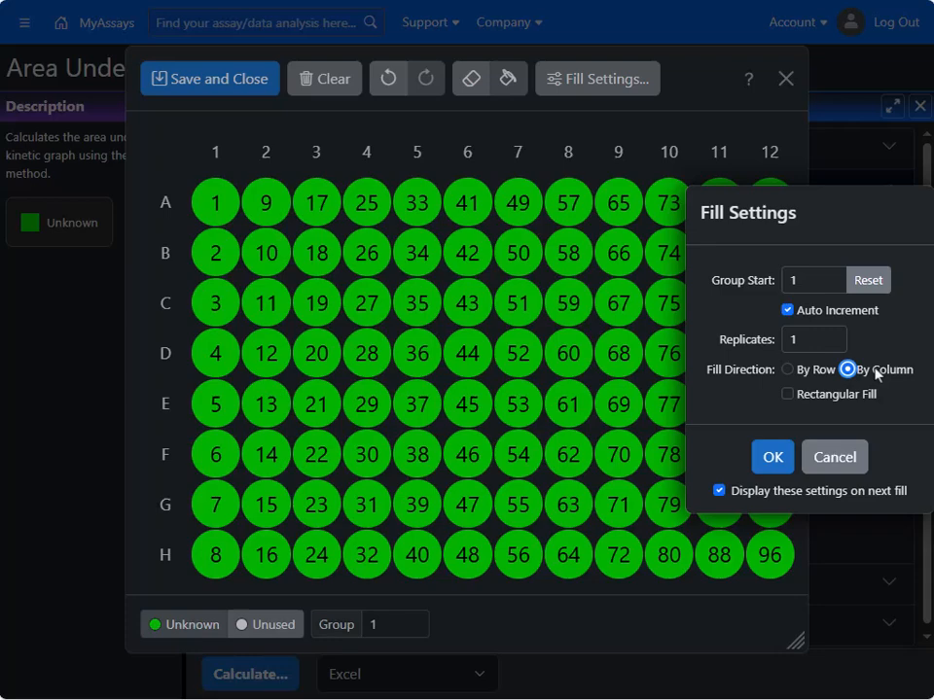
click(771, 465)
click(218, 88)
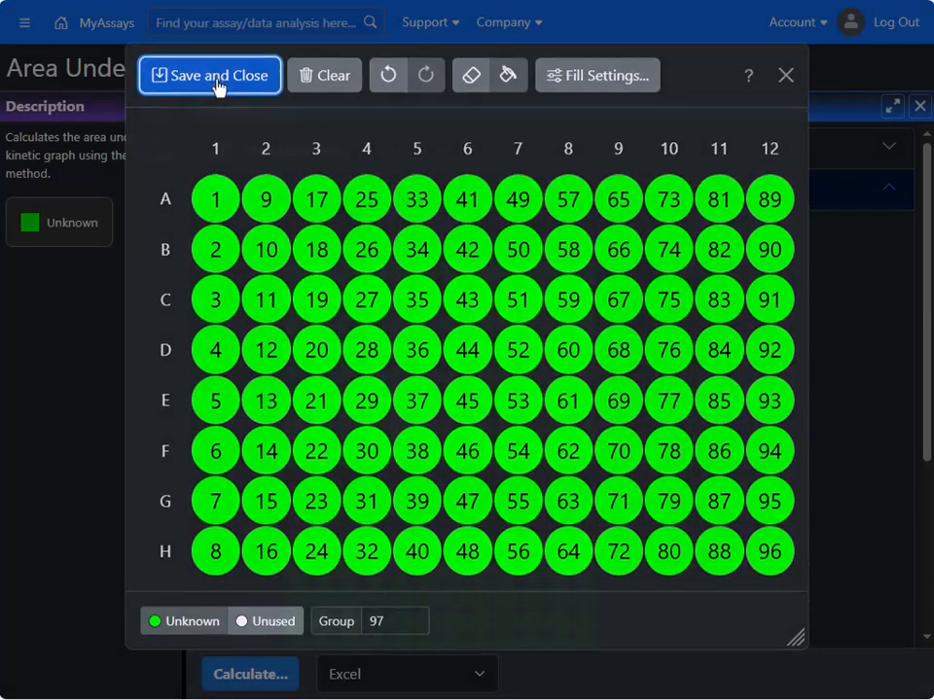
Examine how the sample IDs map to the plate by selecting Unknown2, well E1 and Unknown8
scroll(721, 410, down, 3)
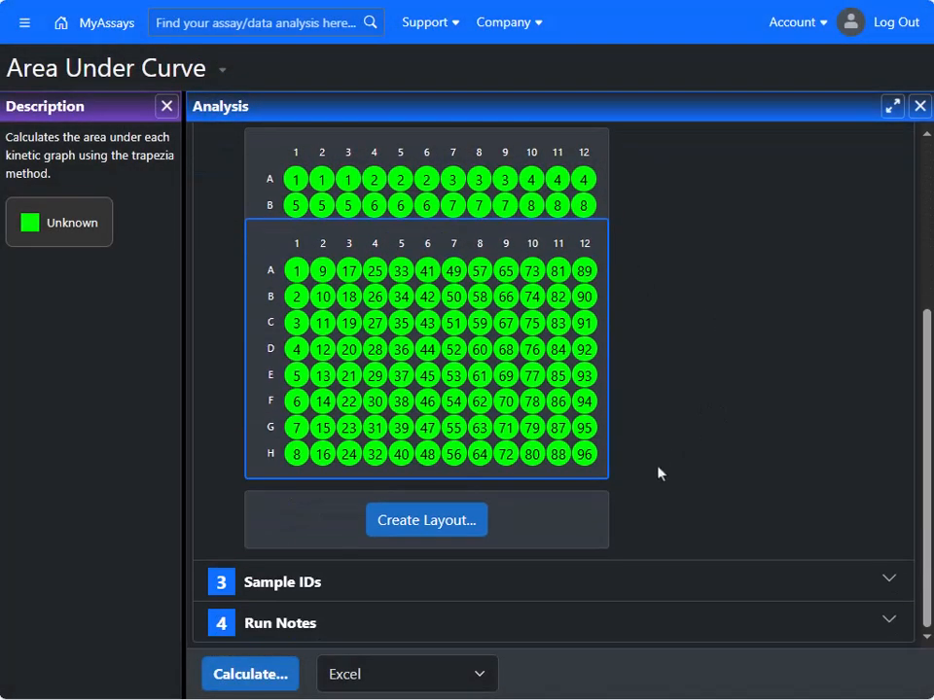
click(452, 587)
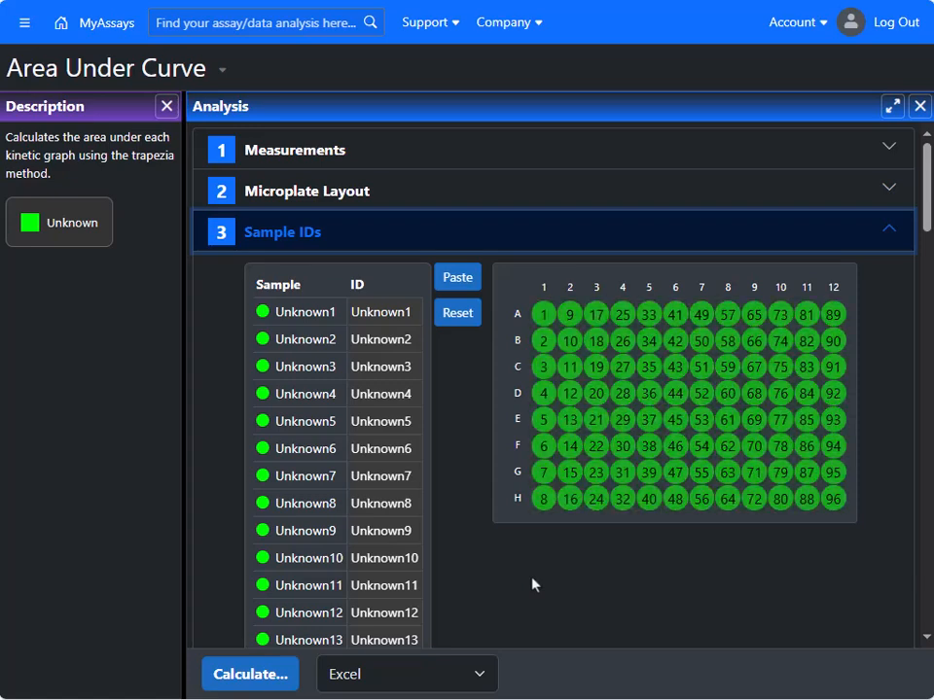
click(379, 339)
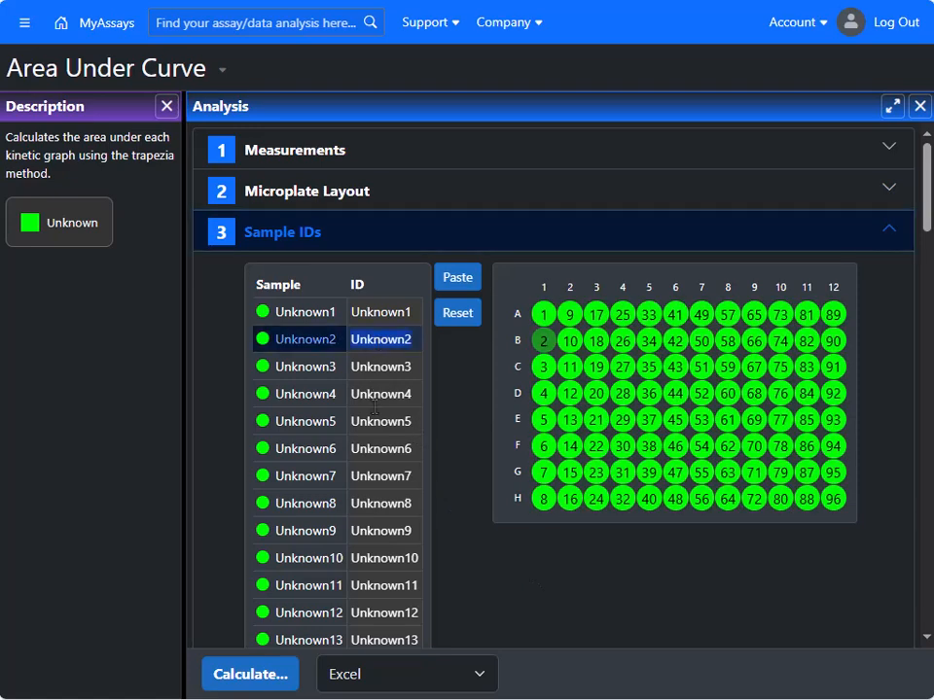
click(545, 422)
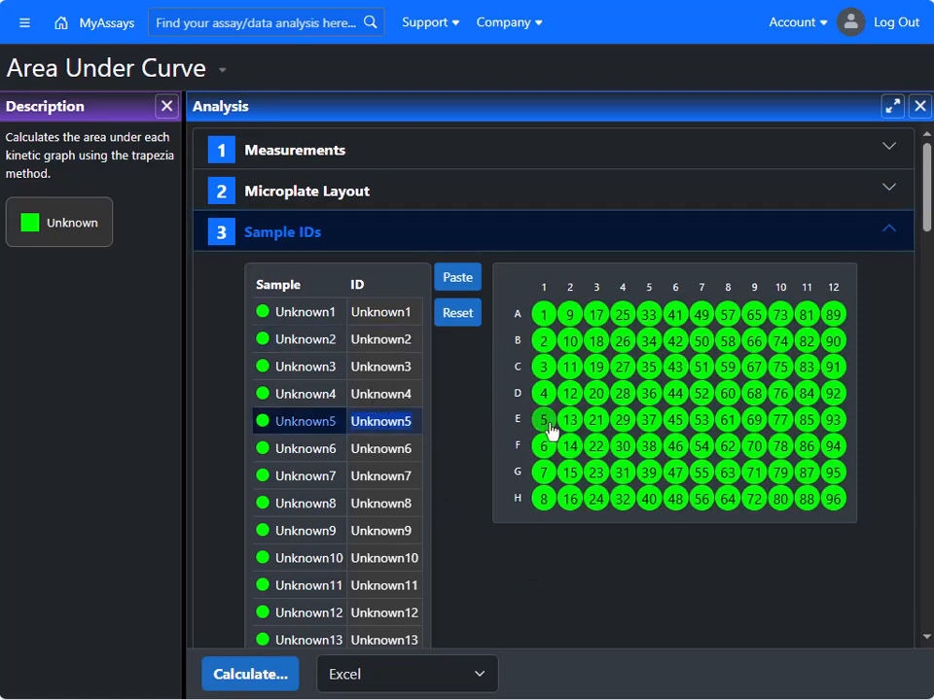
click(381, 514)
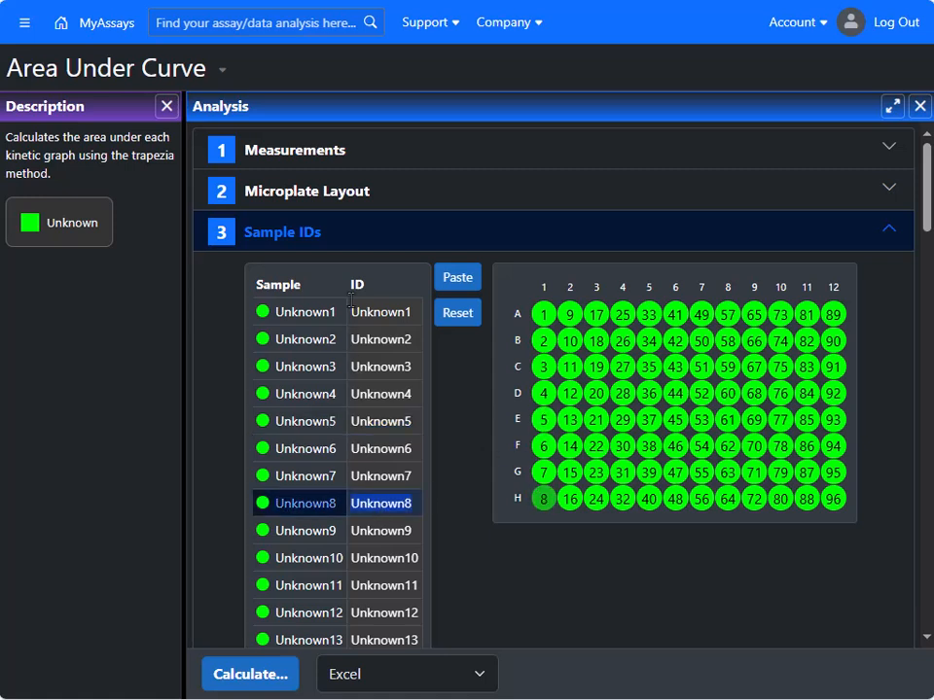
Show the run notes, leave them blank, and calculate the analysis with an Excel report
click(339, 234)
click(337, 276)
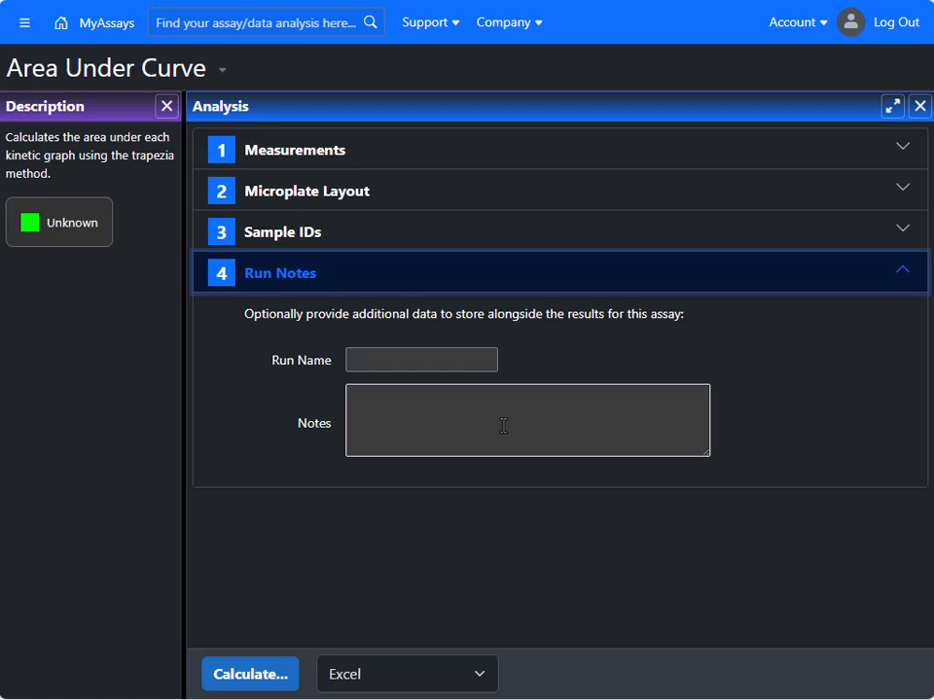
click(232, 676)
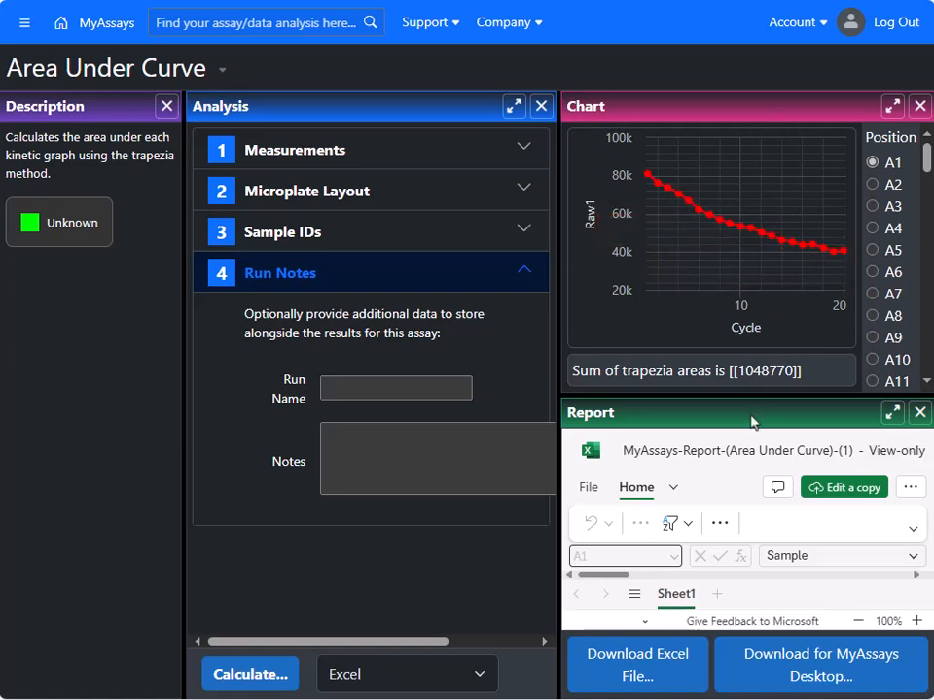
Flag point 17 on the A1 curve in the enlarged chart, and view the curves for positions A9 and B1
click(891, 107)
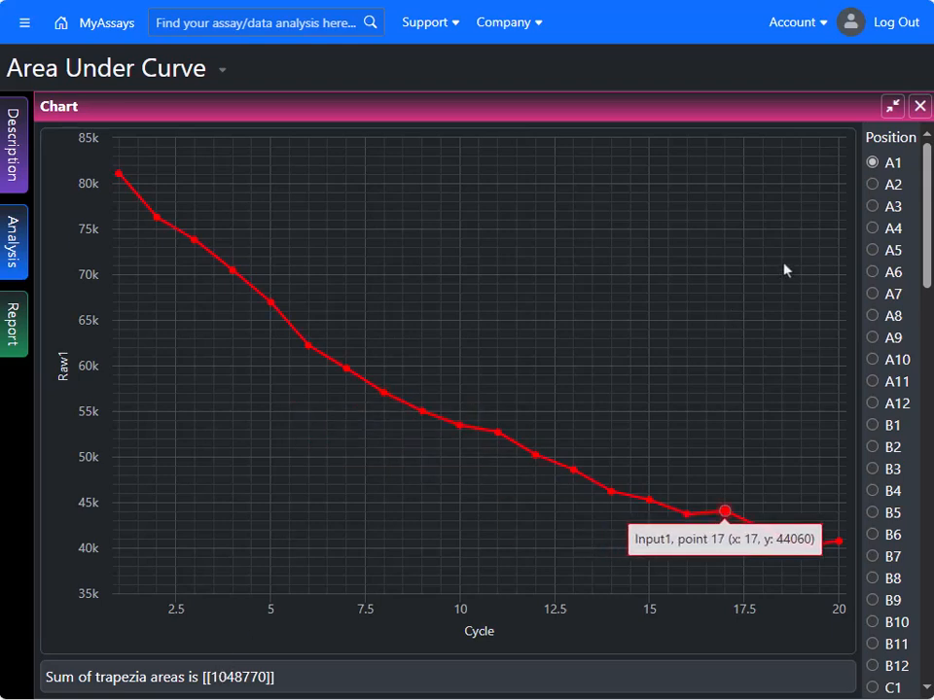
click(724, 513)
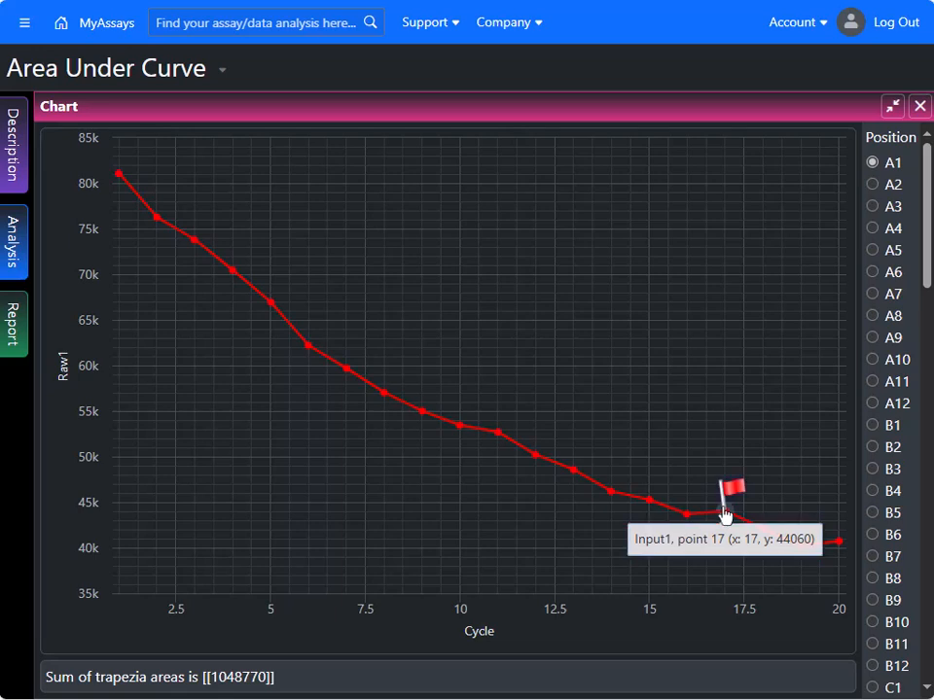
click(871, 338)
click(871, 425)
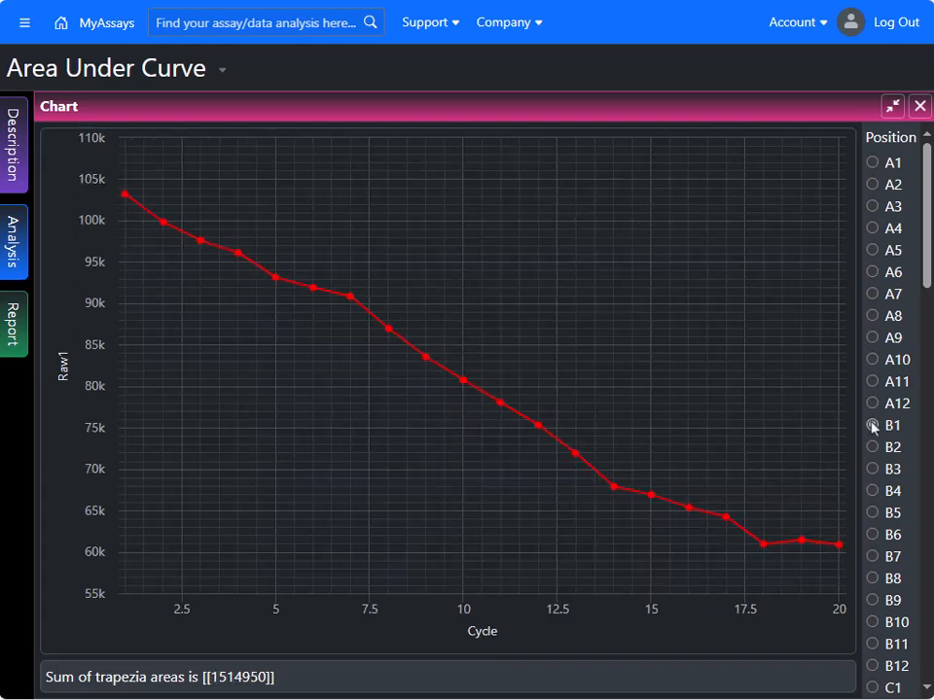
click(889, 107)
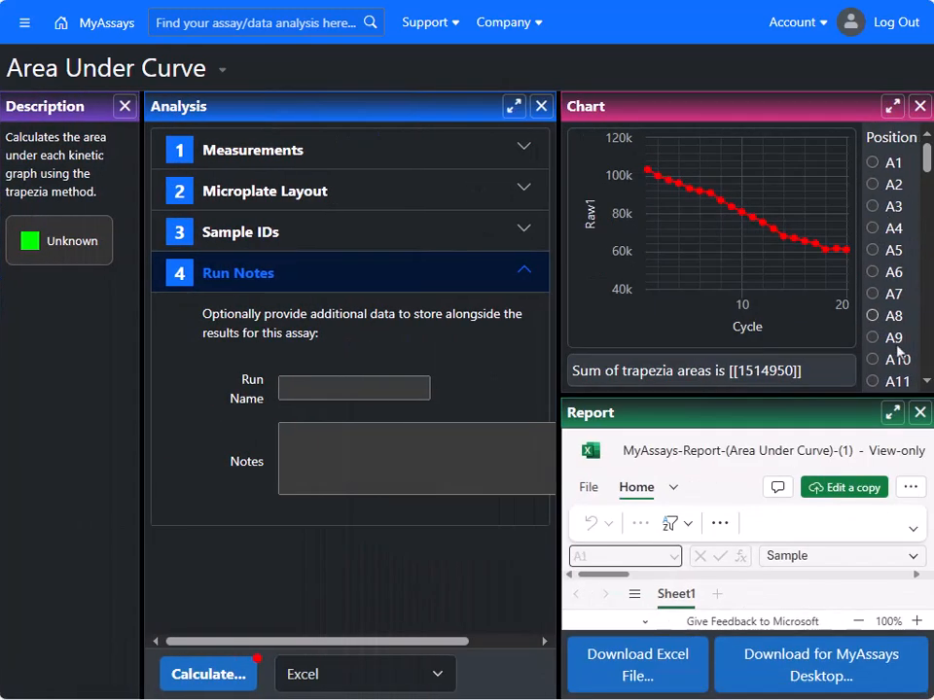
Enlarge the report and review the area under curve results listed for each sample
click(891, 413)
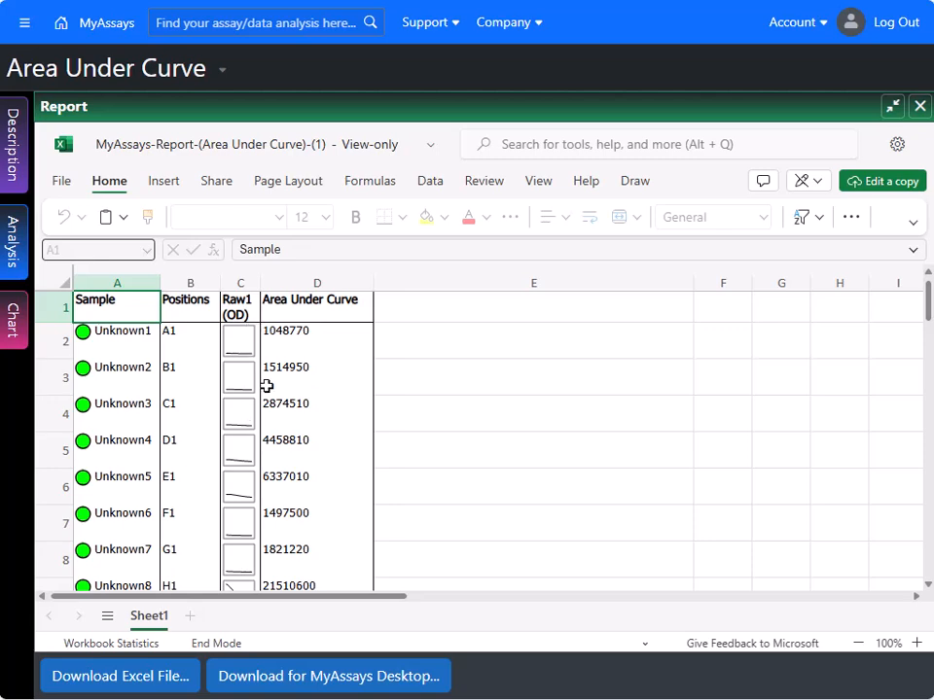
scroll(426, 449, down, 8)
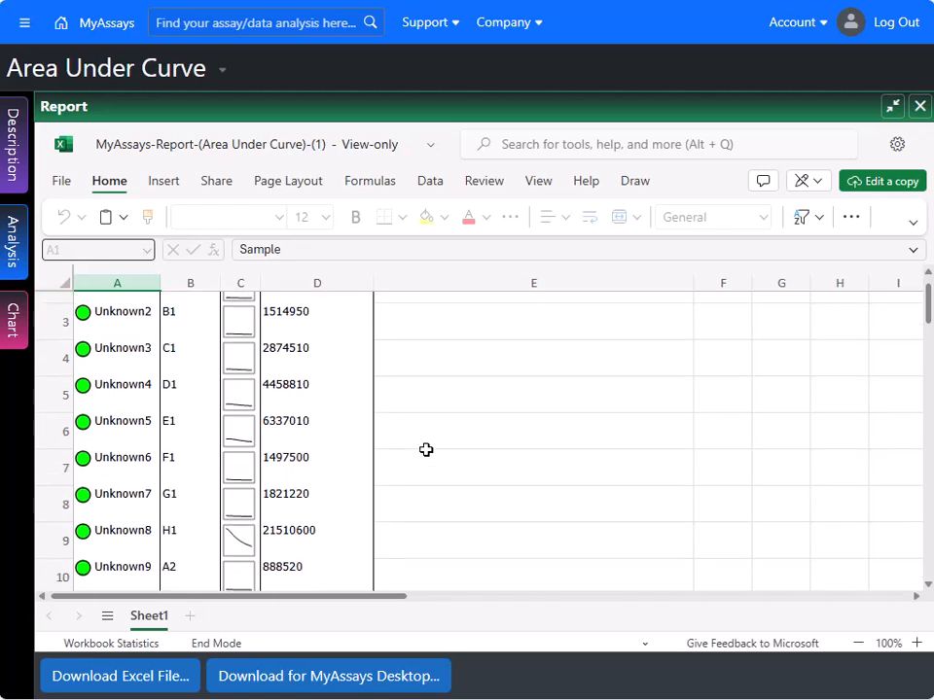
scroll(426, 450, up, 3)
scroll(426, 450, up, 3)
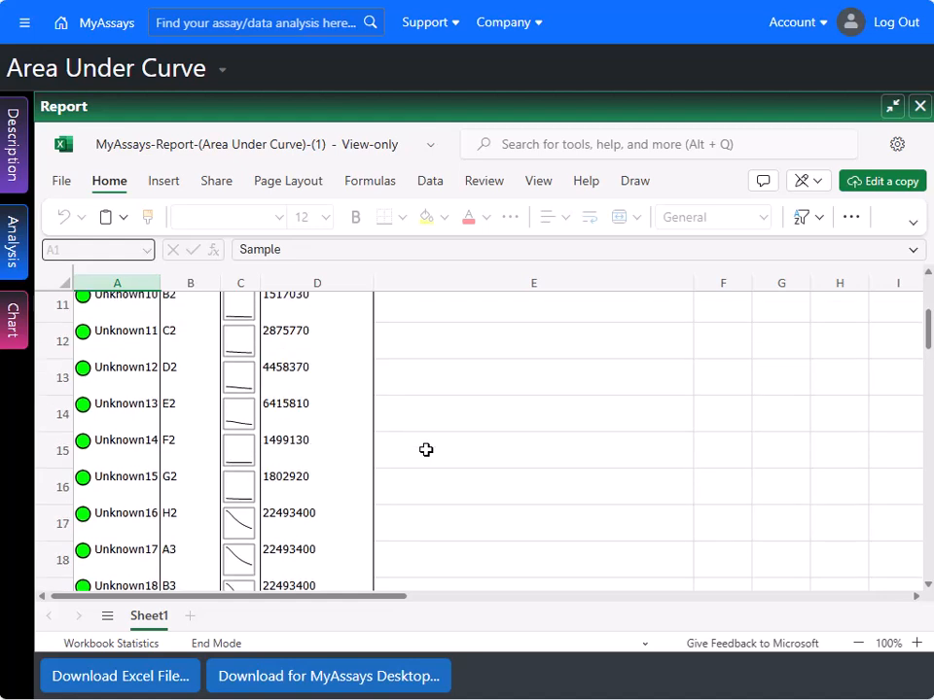